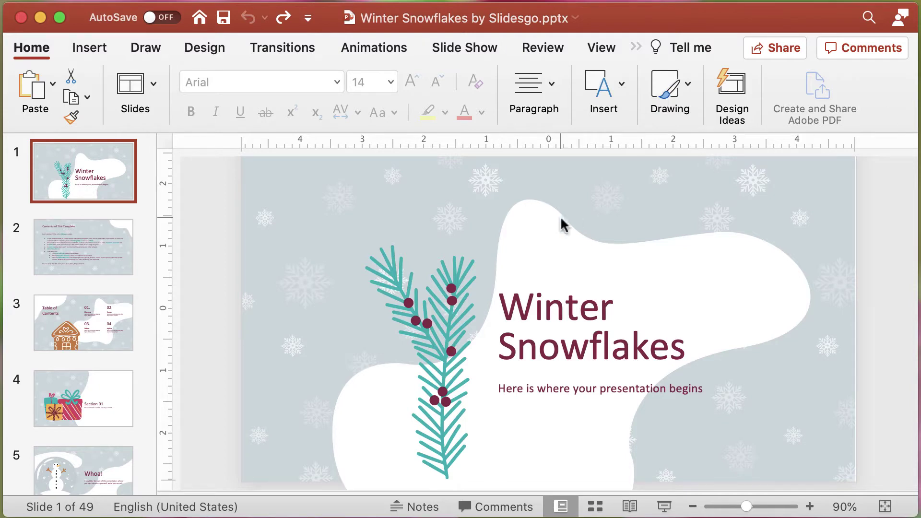
# Select the pine-branch picture and the 'Winter Snowflakes' title on the title slide, then deselect them
pyautogui.click(421, 323)
pyautogui.click(567, 343)
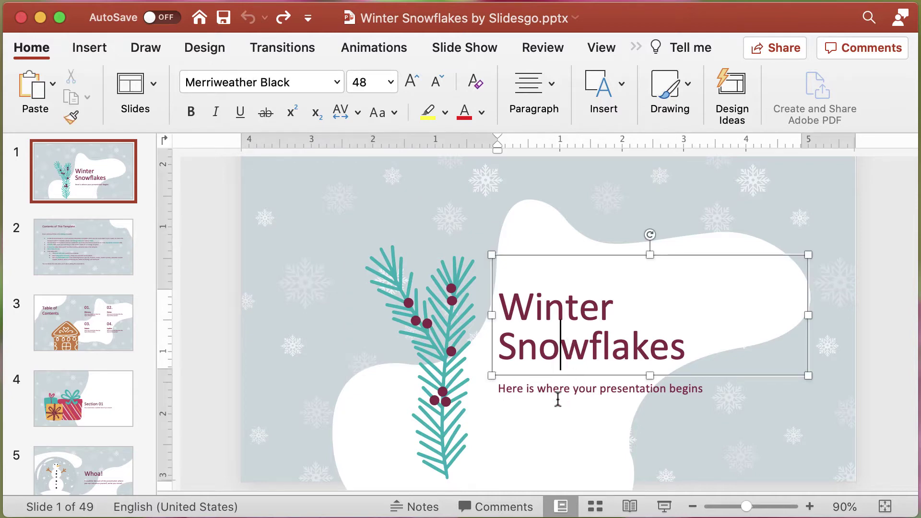
pyautogui.click(446, 383)
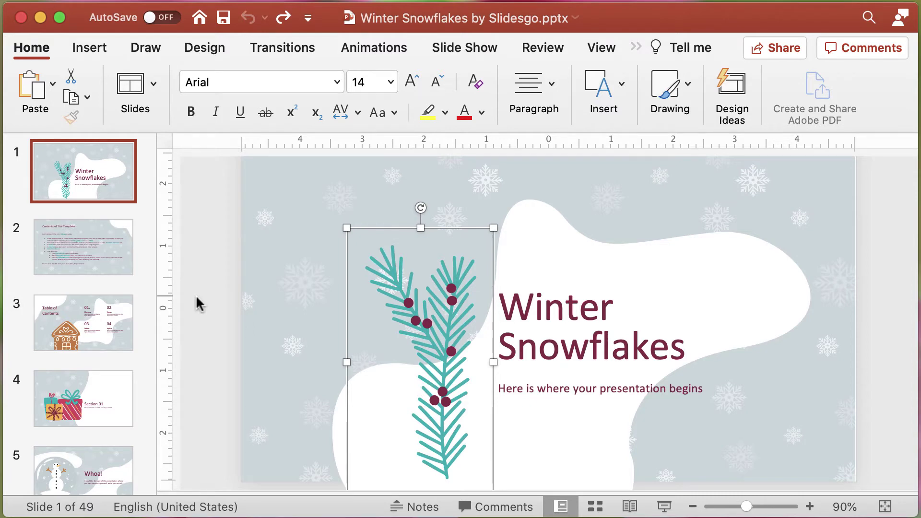
pyautogui.click(213, 254)
# Scroll the thumbnail pane and open slide 6, the reindeer quote slide
pyautogui.scroll(1, 213, 255)
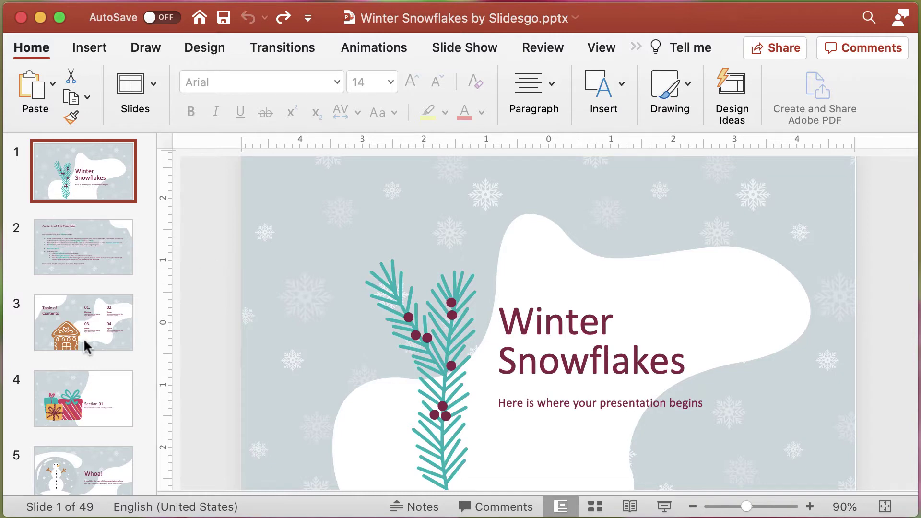
pyautogui.scroll(-5, 83, 338)
pyautogui.click(96, 311)
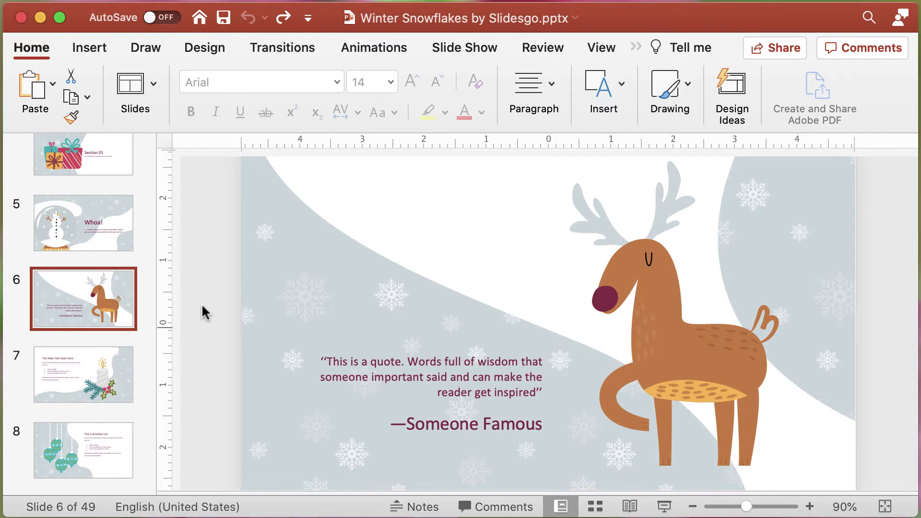
# Give the slide 6 quote and its '—Someone Famous' line the Flip entrance effect instead of Drop
pyautogui.click(364, 54)
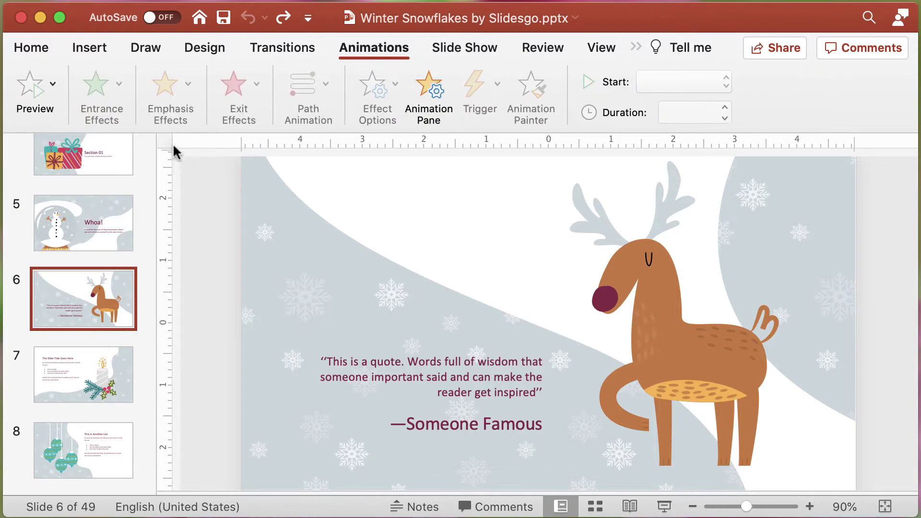
pyautogui.click(379, 378)
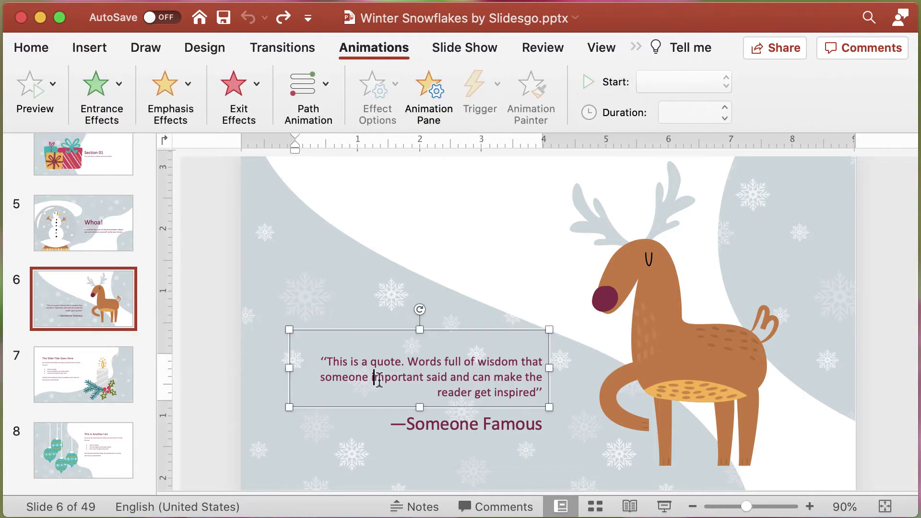
pyautogui.keyDown('shift'); pyautogui.click(459, 432); pyautogui.keyUp('shift')
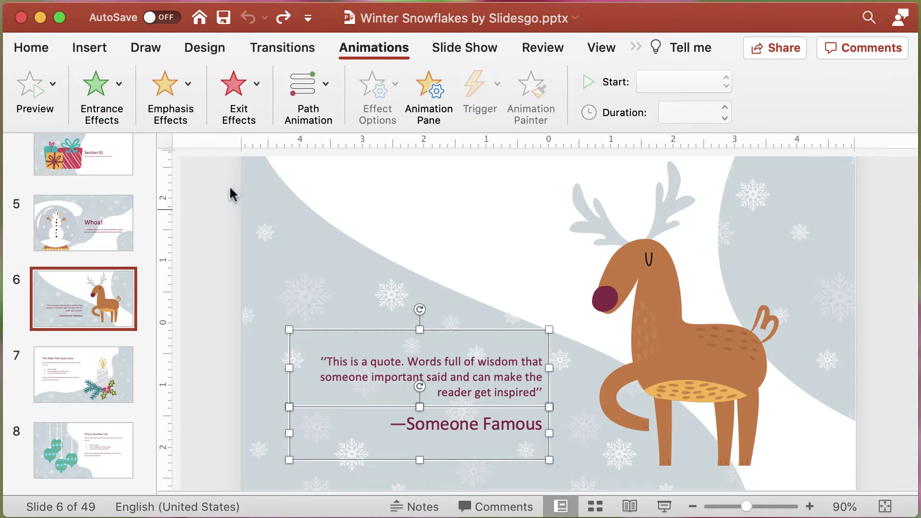
pyautogui.click(118, 85)
pyautogui.scroll(-10, 207, 379)
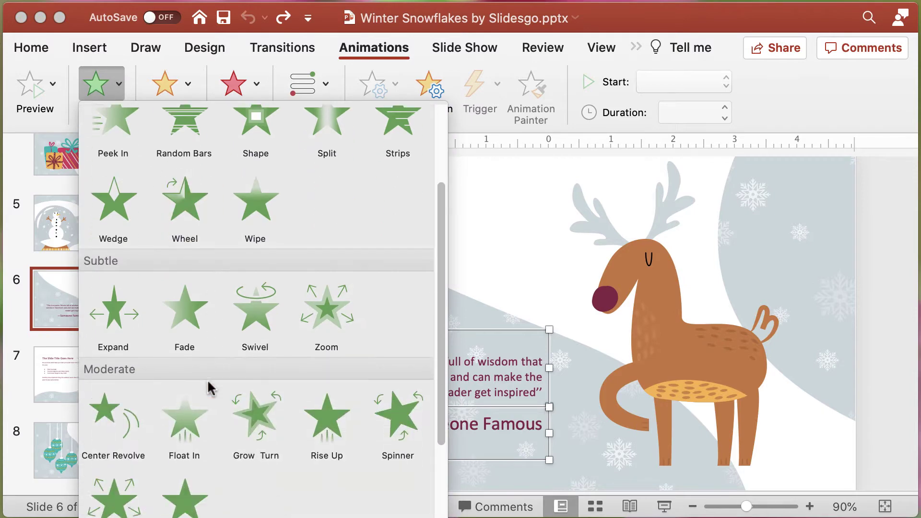
pyautogui.scroll(-1, 210, 388)
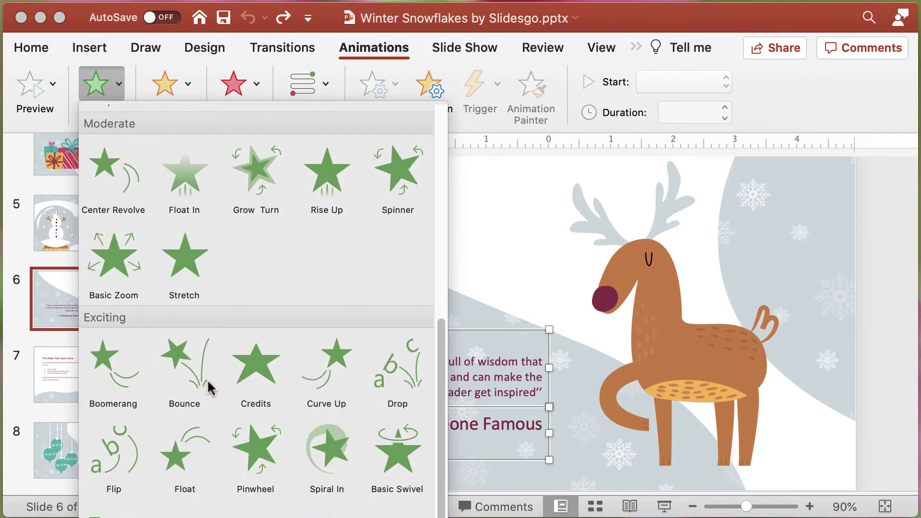
pyautogui.click(397, 372)
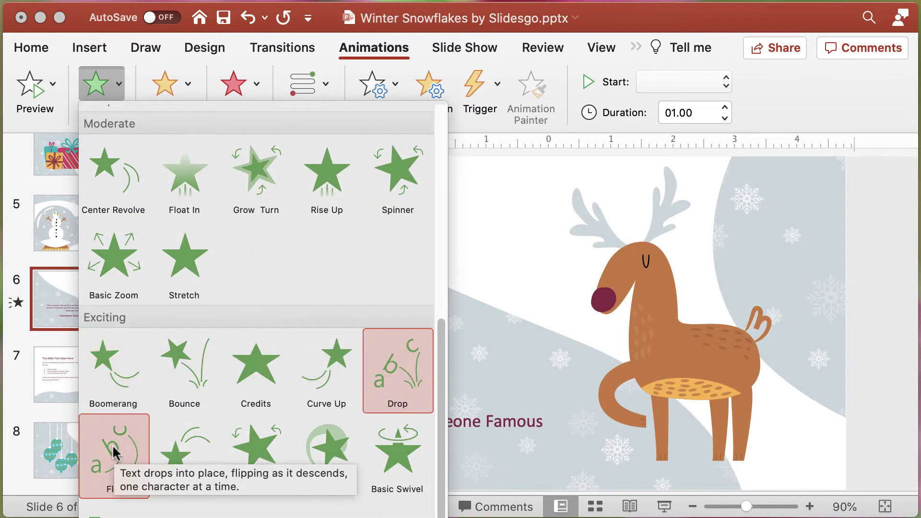
pyautogui.click(115, 451)
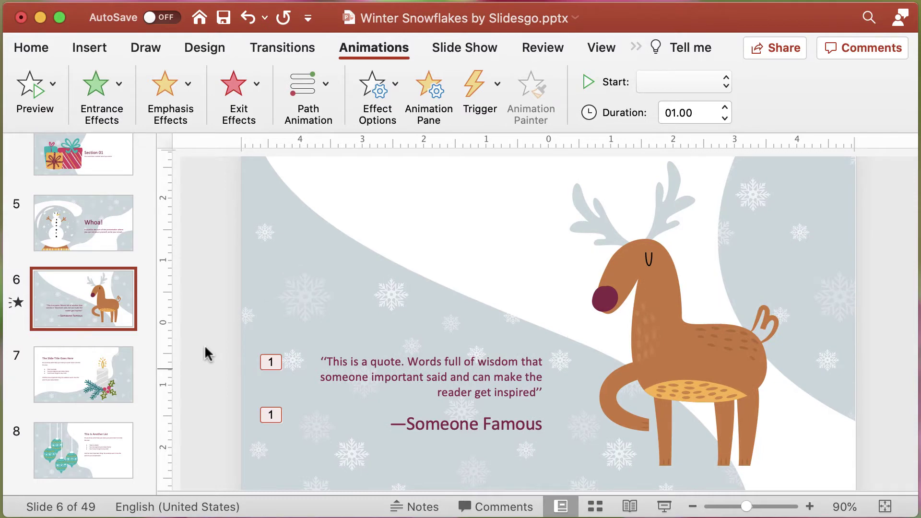
pyautogui.keyDown('shift'); pyautogui.click(73, 379); pyautogui.keyUp('shift')
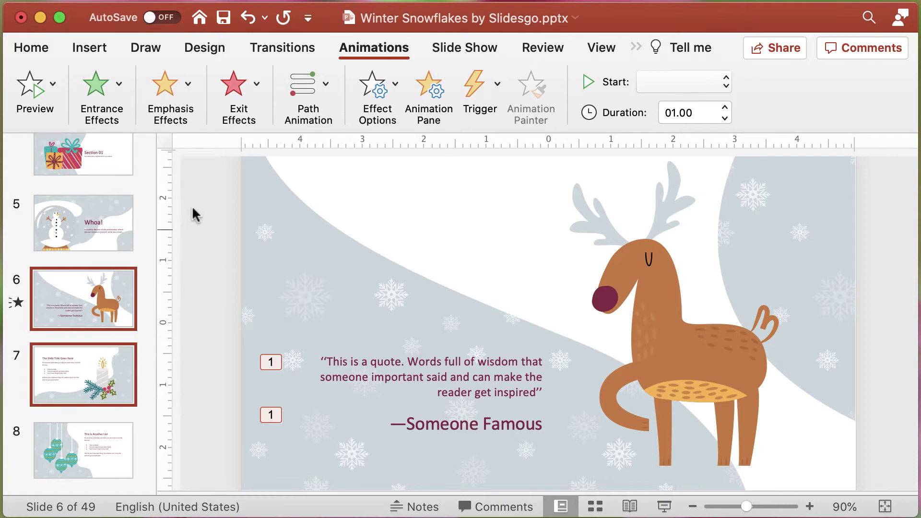
# Browse the full transition gallery for the reindeer slide, with the duration at 02.00
pyautogui.click(271, 48)
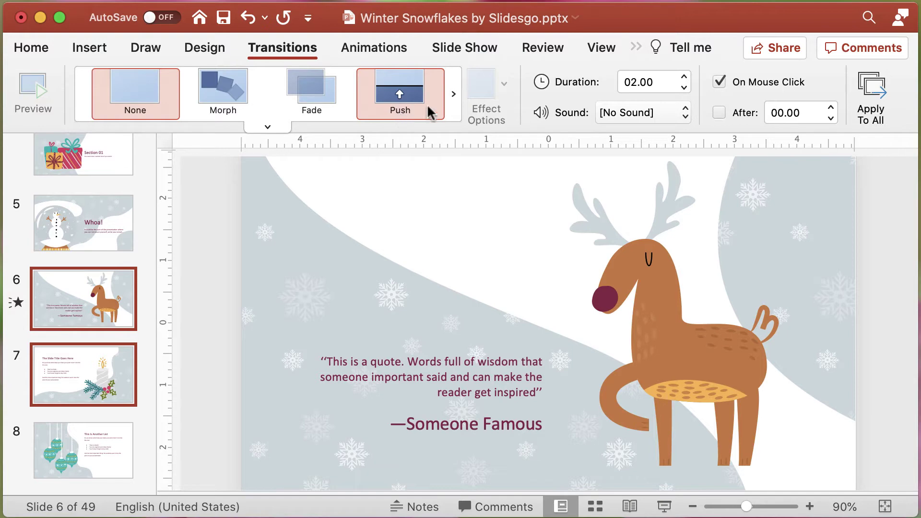
pyautogui.click(452, 94)
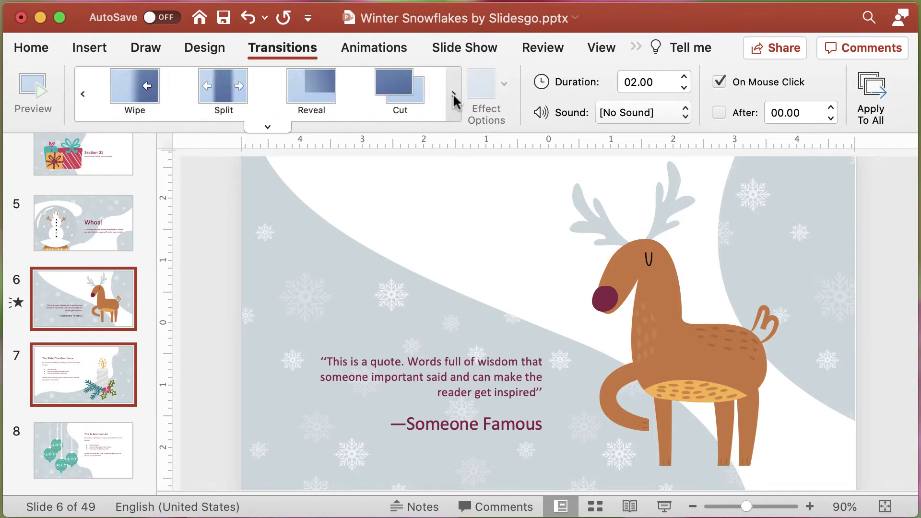
pyautogui.click(268, 127)
pyautogui.scroll(-5, 271, 413)
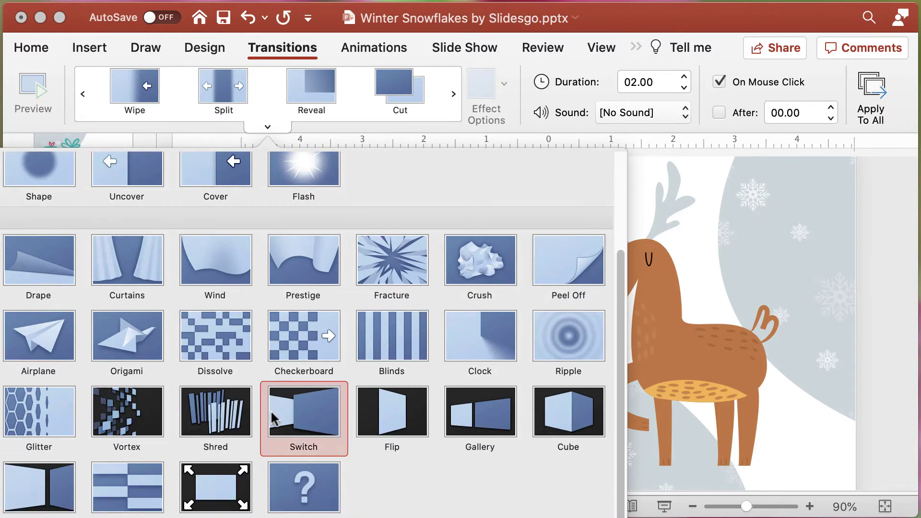
pyautogui.scroll(5, 272, 418)
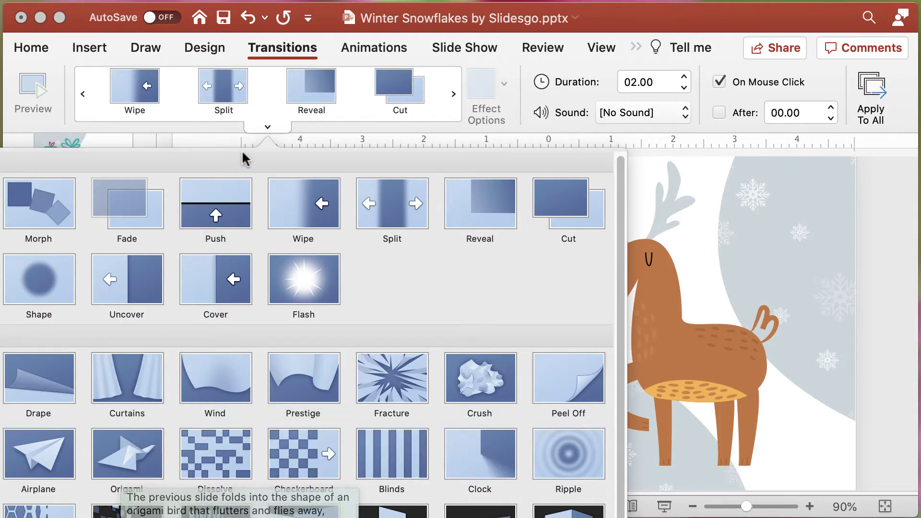
pyautogui.click(446, 95)
pyautogui.click(446, 95)
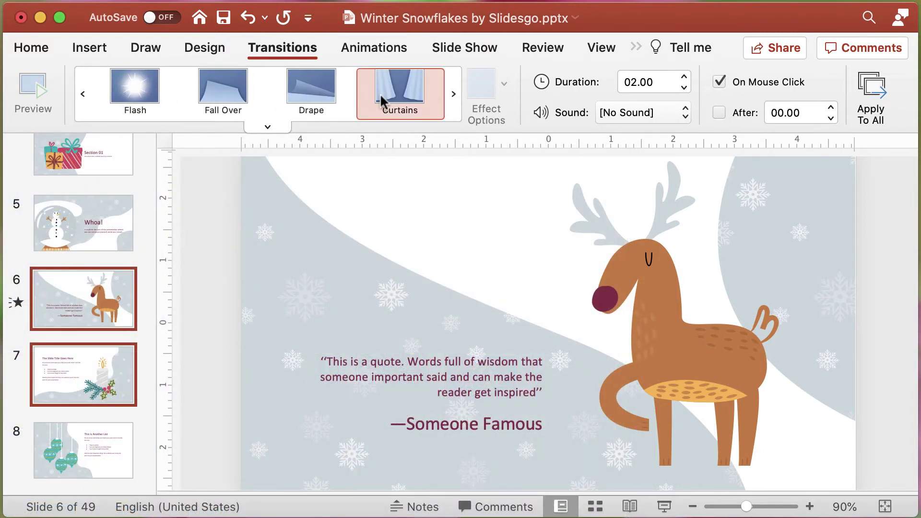
pyautogui.scroll(5, 98, 237)
pyautogui.scroll(2, 94, 234)
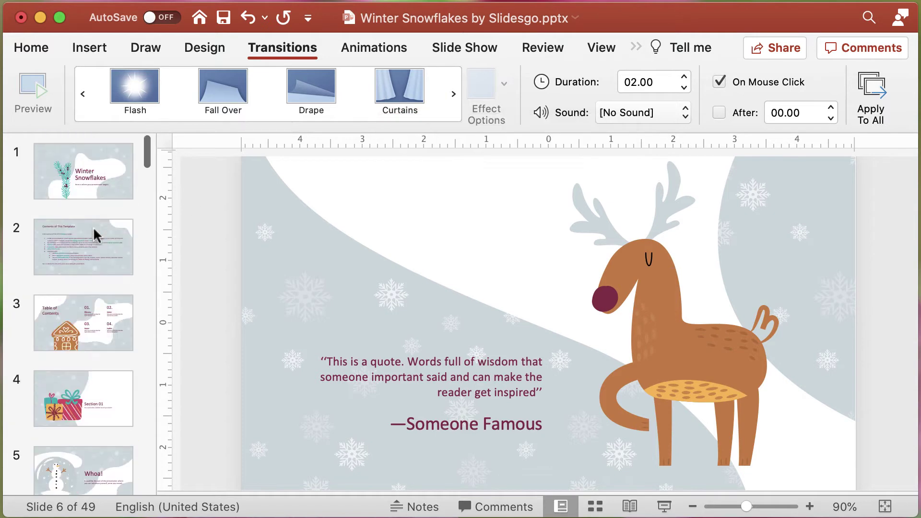
# Give the title slide a 06.00-second Curtains transition, then open the Table of Contents slide
pyautogui.click(78, 185)
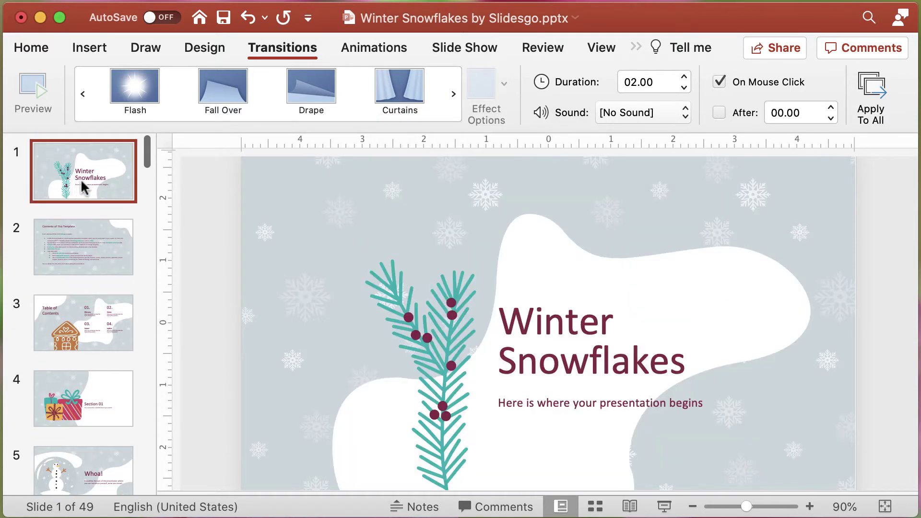
pyautogui.click(386, 92)
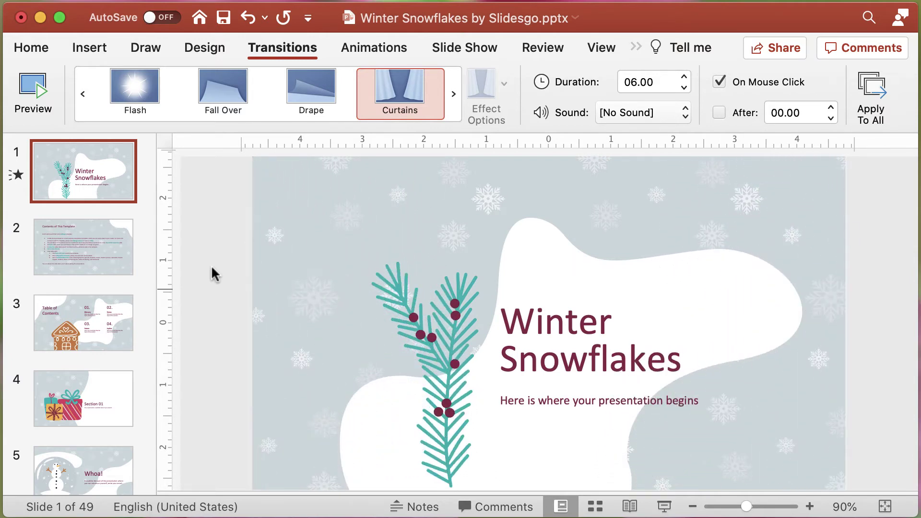
pyautogui.click(454, 90)
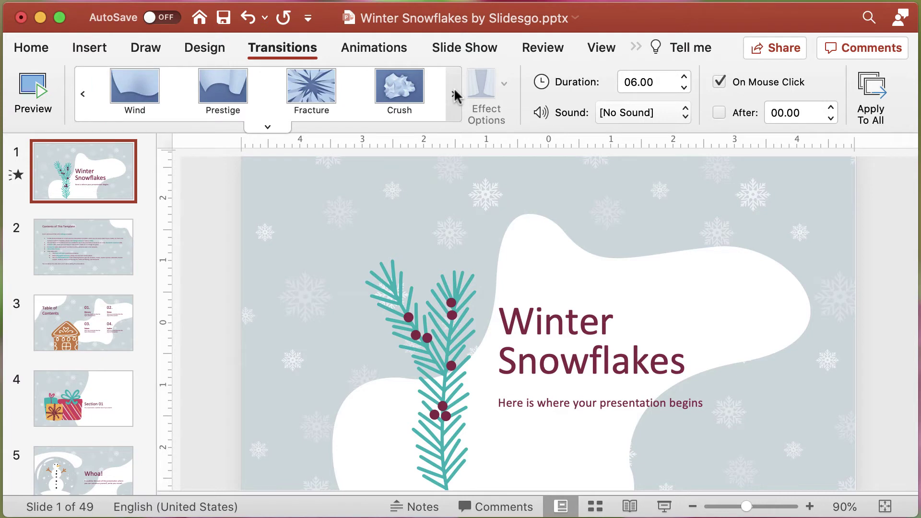
pyautogui.click(454, 90)
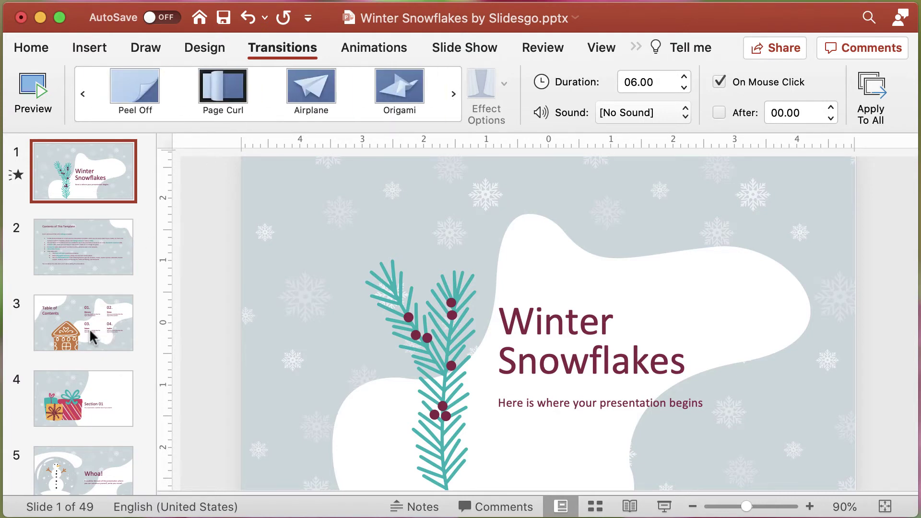
pyautogui.click(103, 319)
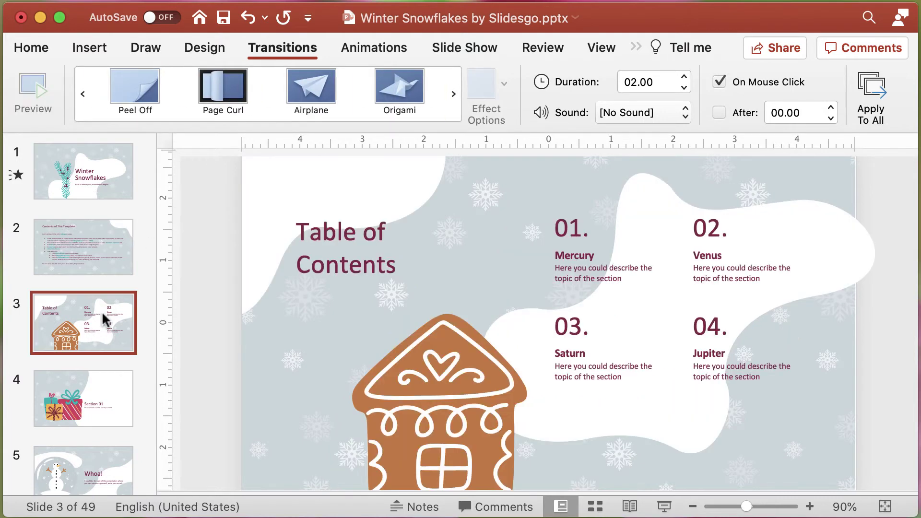
# Give the Table of Contents slide a 01.25-second Page Curl transition
pyautogui.click(453, 91)
pyautogui.click(454, 92)
pyautogui.click(453, 93)
pyautogui.click(453, 92)
pyautogui.click(454, 92)
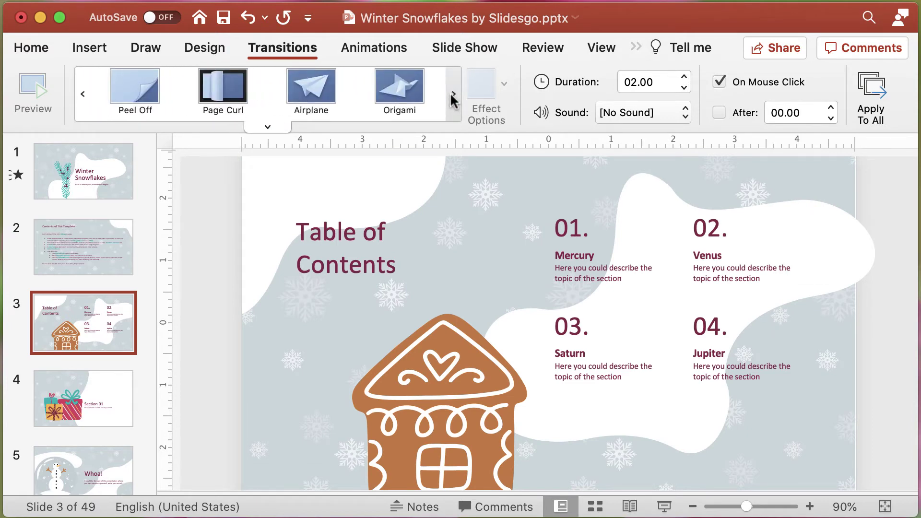
pyautogui.click(212, 88)
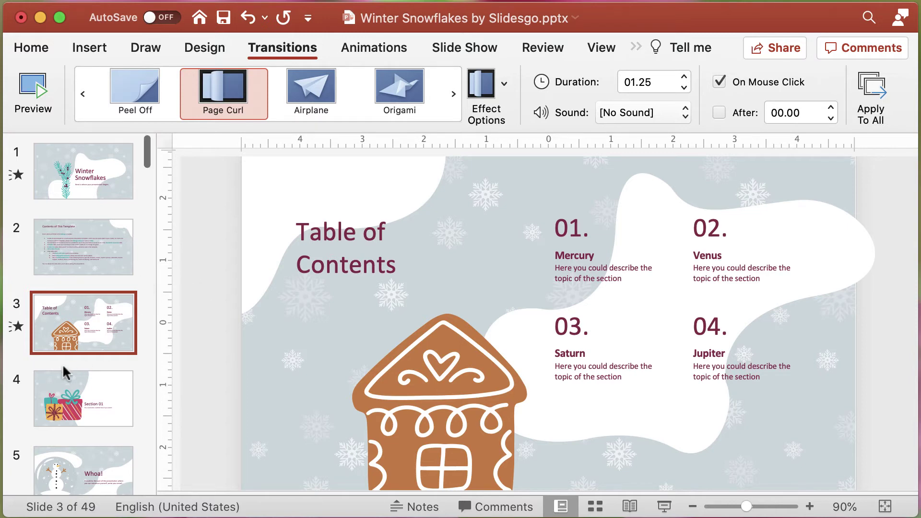
pyautogui.click(206, 313)
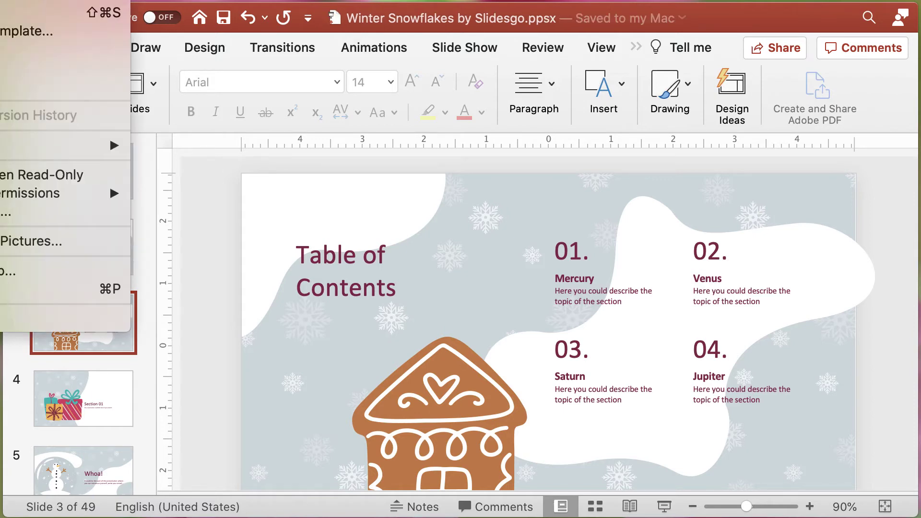
# Export the deck as an Internet Quality MP4, 'Winter Snowflakes animated card 2020.mp4'
pyautogui.click(28, 30)
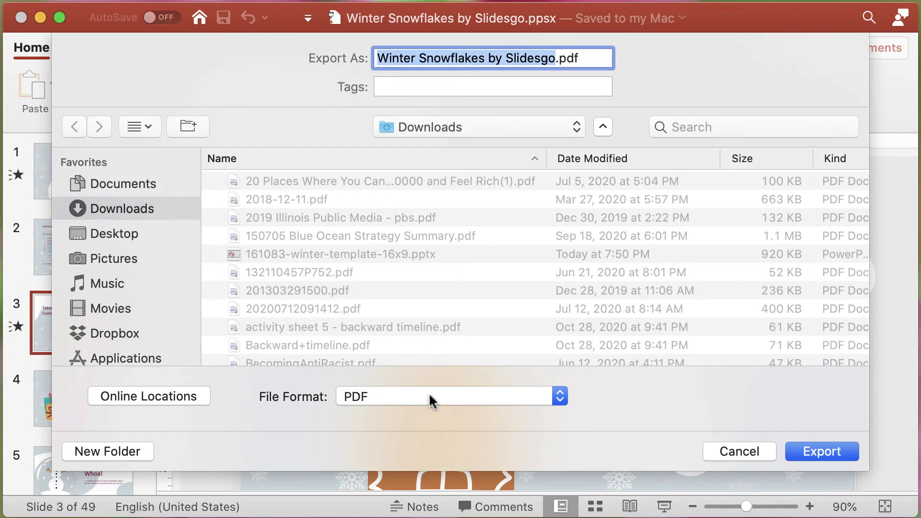
pyautogui.click(429, 395)
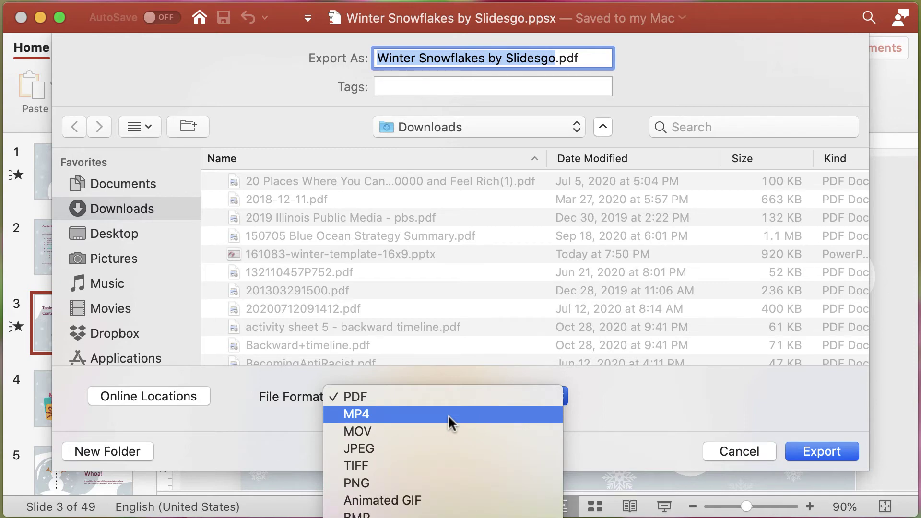
pyautogui.click(448, 415)
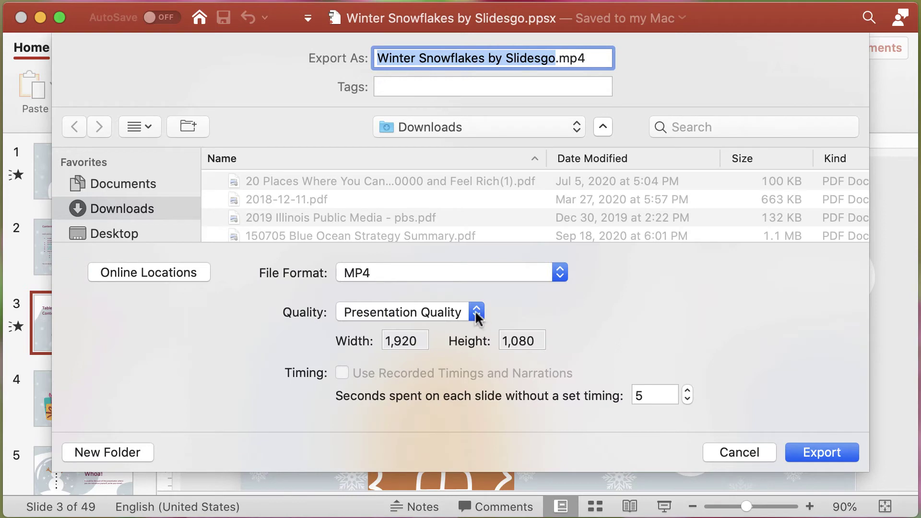
pyautogui.click(477, 312)
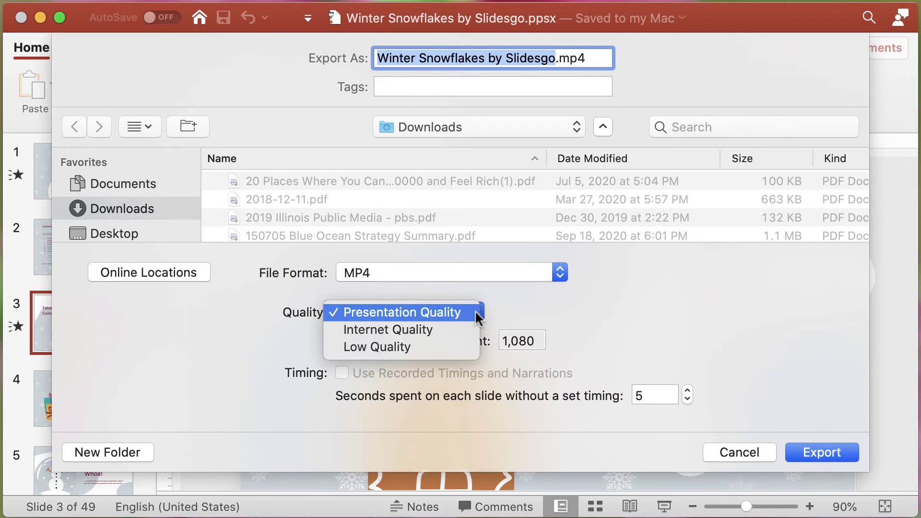
pyautogui.click(424, 330)
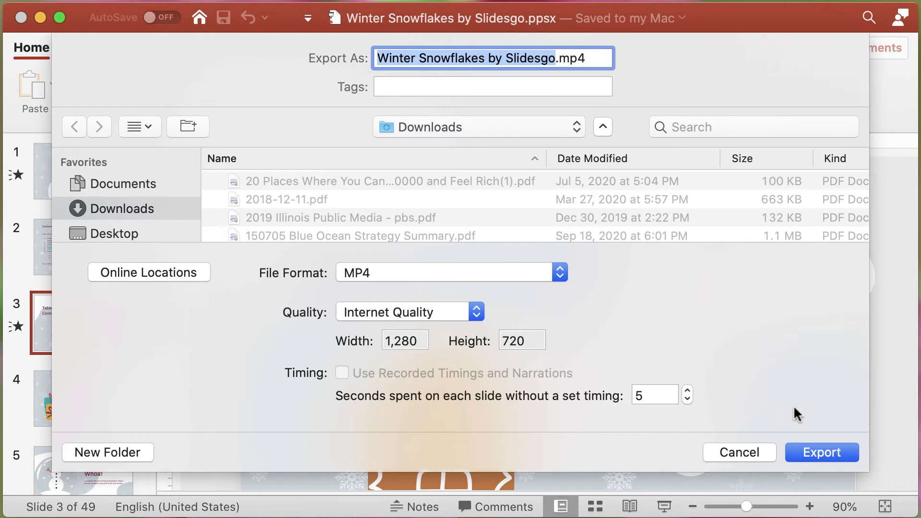
pyautogui.click(802, 451)
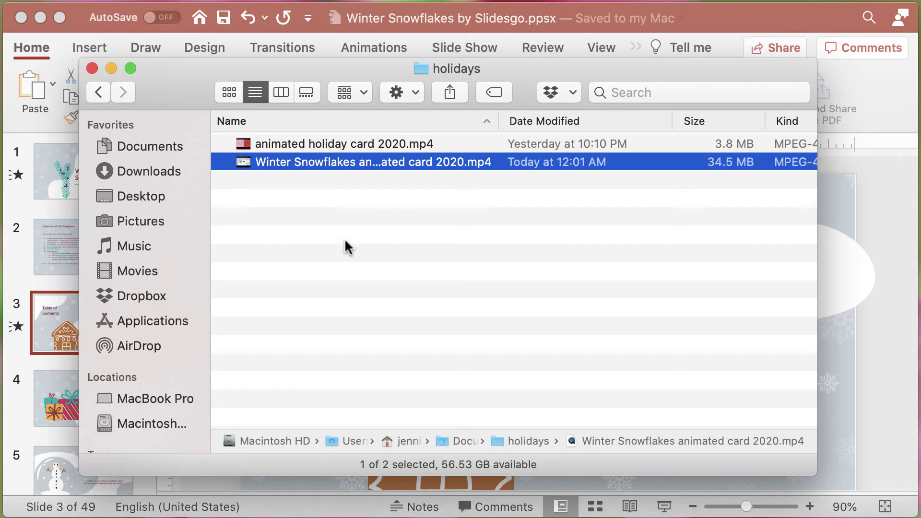